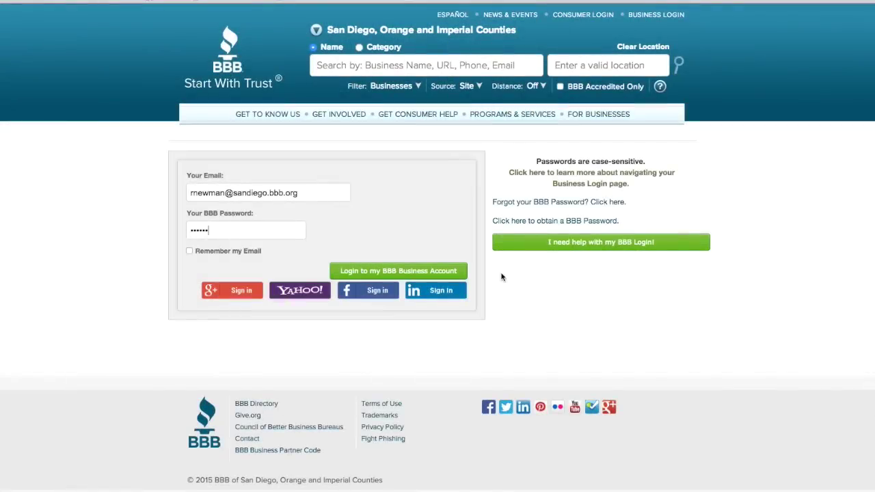
Log in to BBB and start the Order BBB-Branded Business Cards e-mail from Accreditation Benefits
click(455, 272)
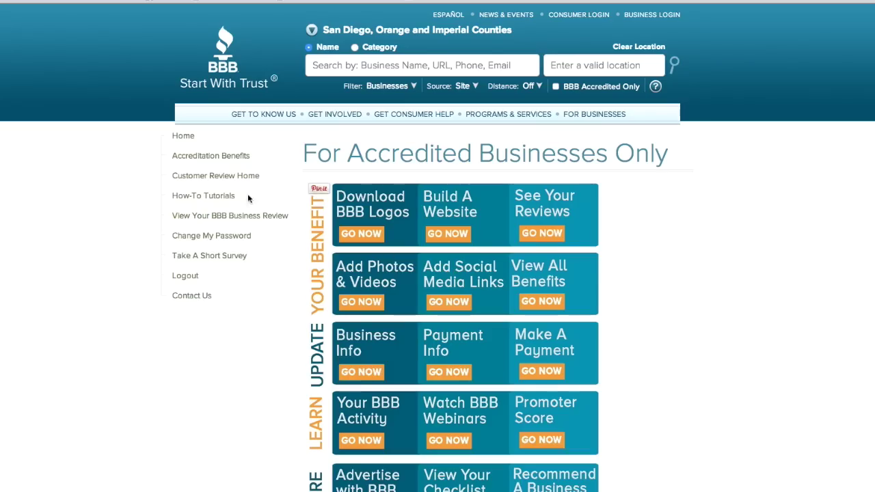
click(220, 157)
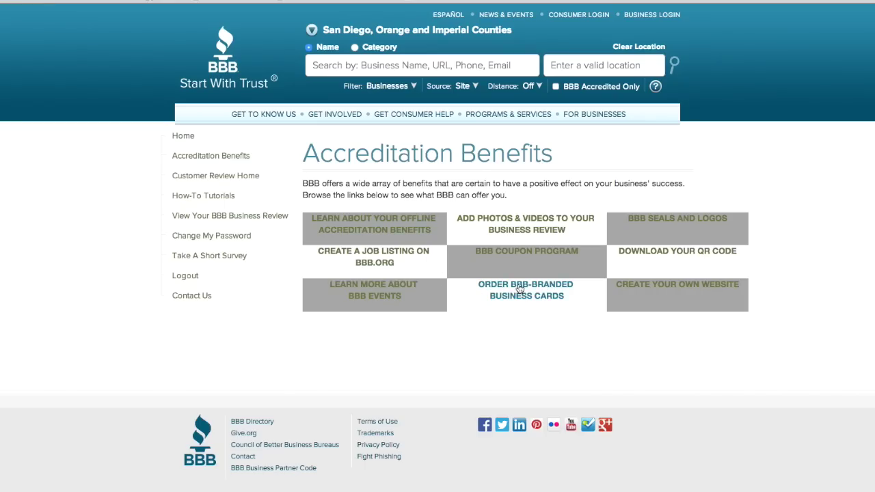
click(520, 289)
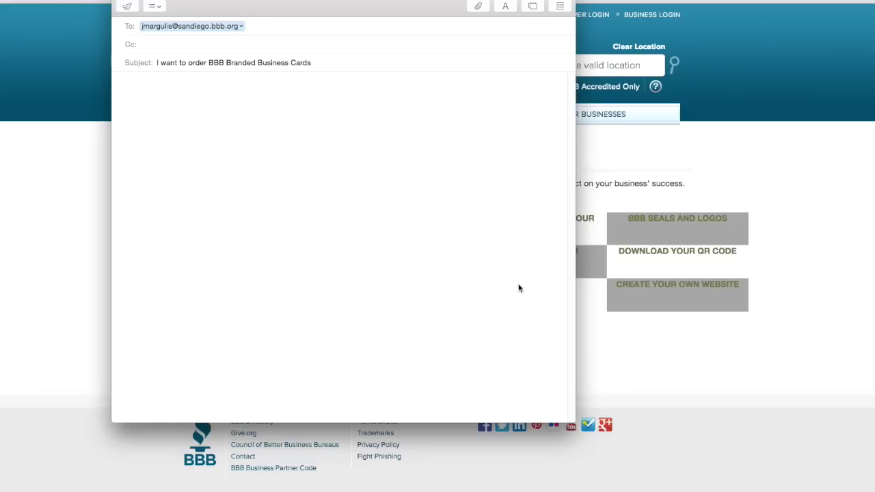
Write your name and Business ID in the card request e-mail and send it
text(Name )
text(Business ID)
click(127, 6)
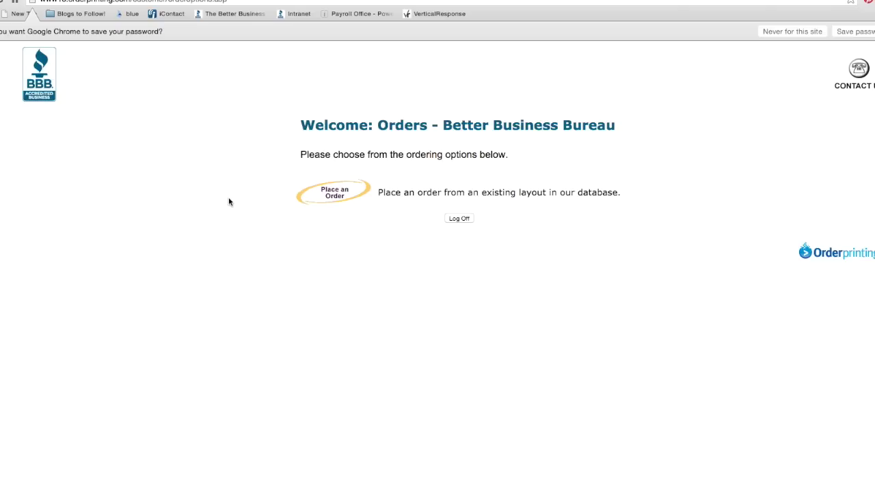
Start a new order, look over the FAV1, FAV2 and FAV3 layouts, and choose BBB FAV1
click(335, 194)
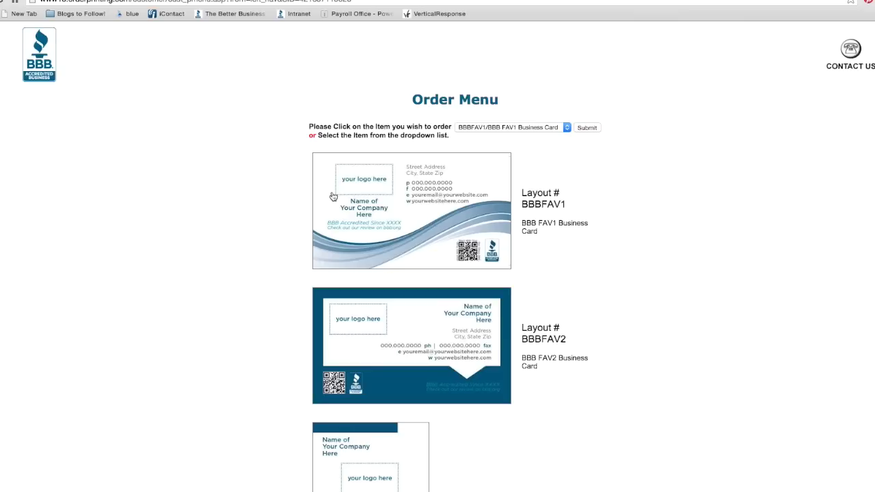
scroll(638, 249, down, 5)
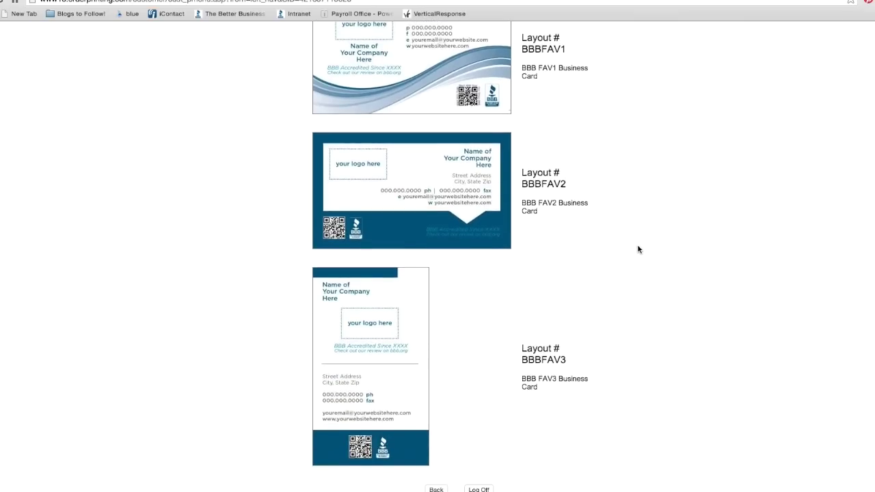
scroll(639, 249, up, 1)
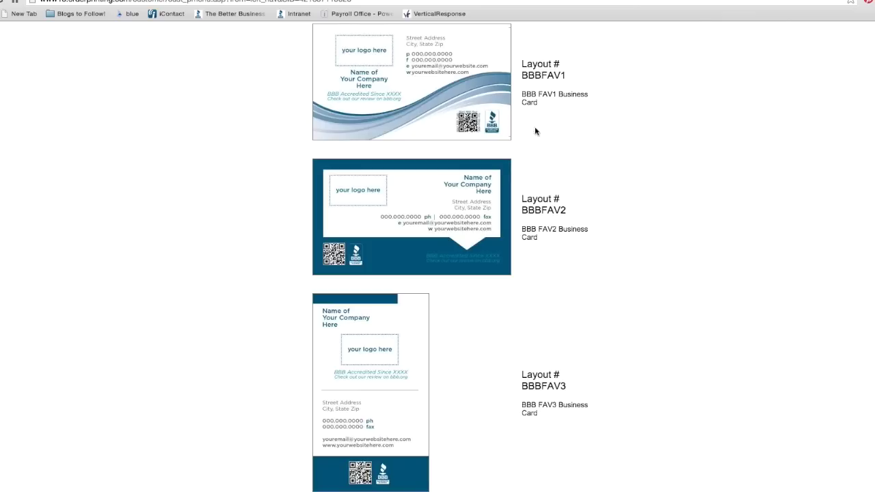
click(425, 83)
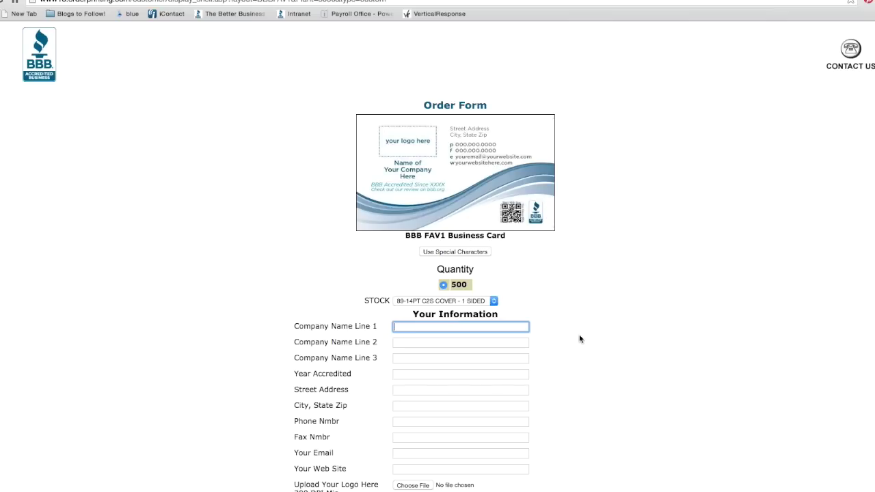
Enter company name BBB, year accredited 1921, and the office's street address and city/state/zip
text(BBB)
click(423, 374)
text(1)
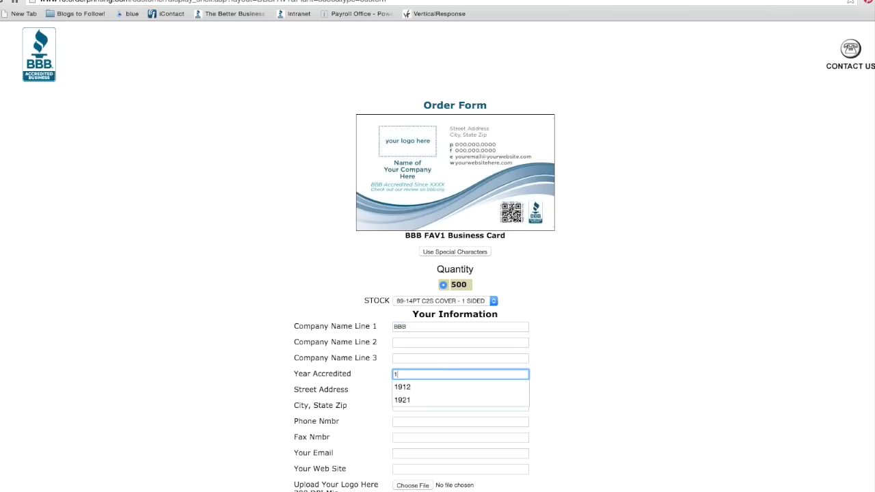
click(443, 395)
click(443, 392)
text(4747 Viewridge Av)
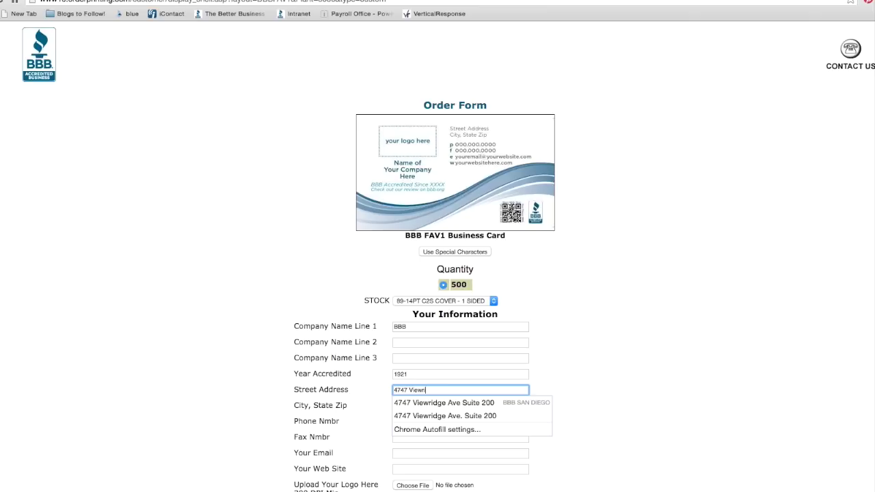
text(e Suite 200)
key(Tab)
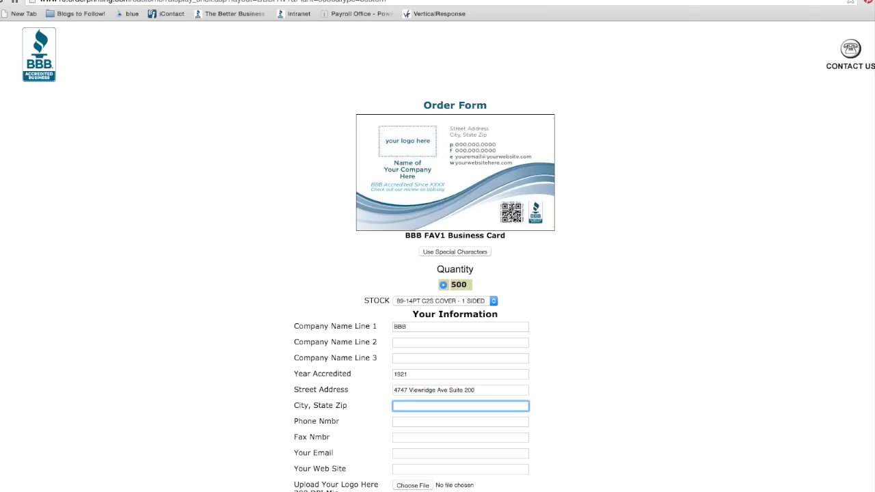
text(San Diego, CA 92123)
key(Tab)
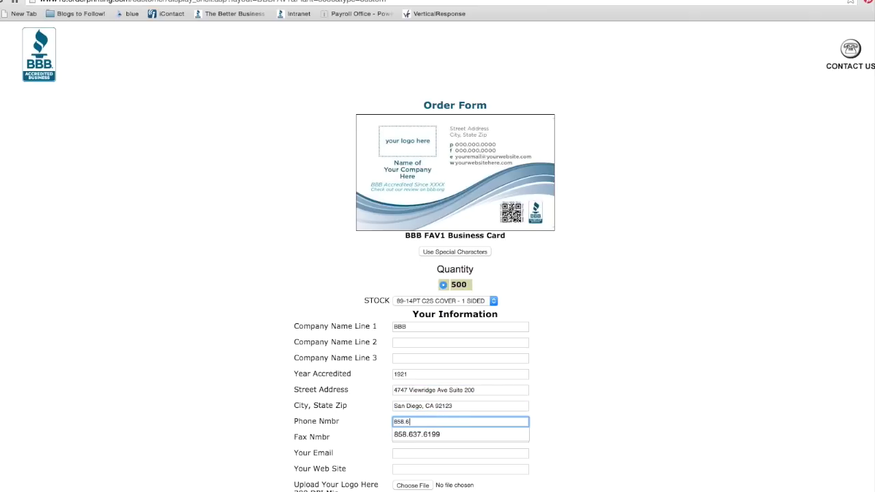
key(Tab)
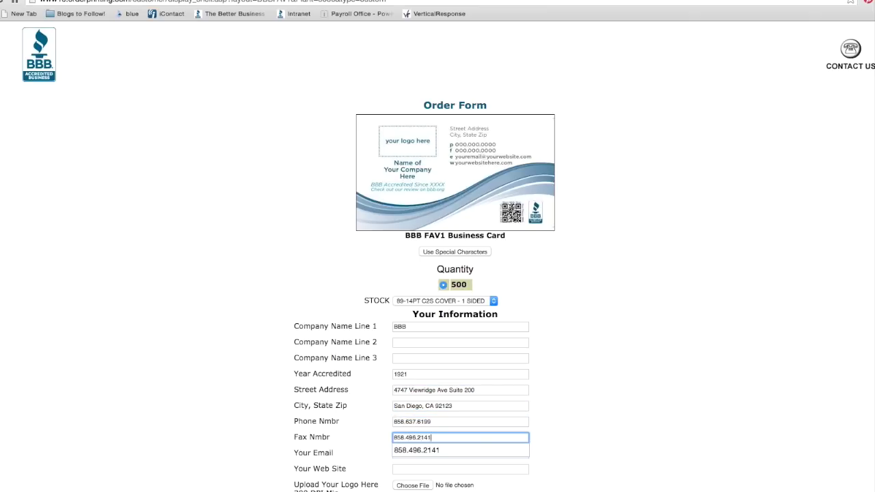
key(Tab)
key(Tab)
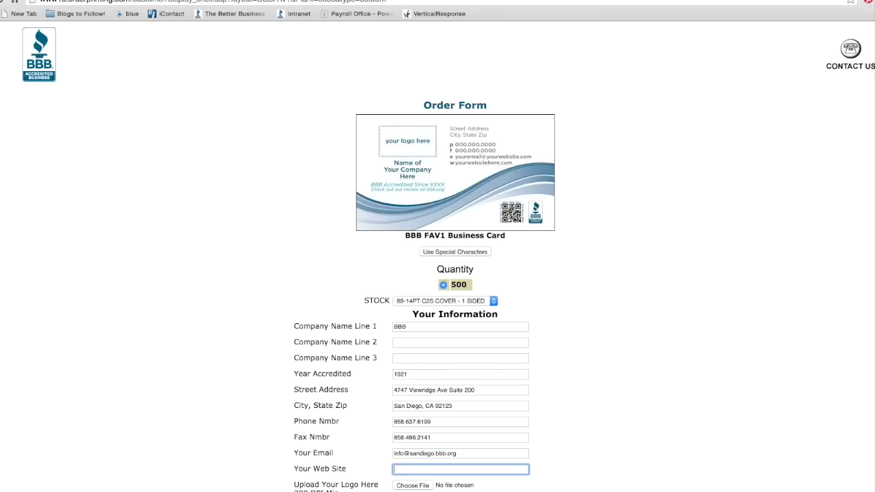
text(www.bbb.org)
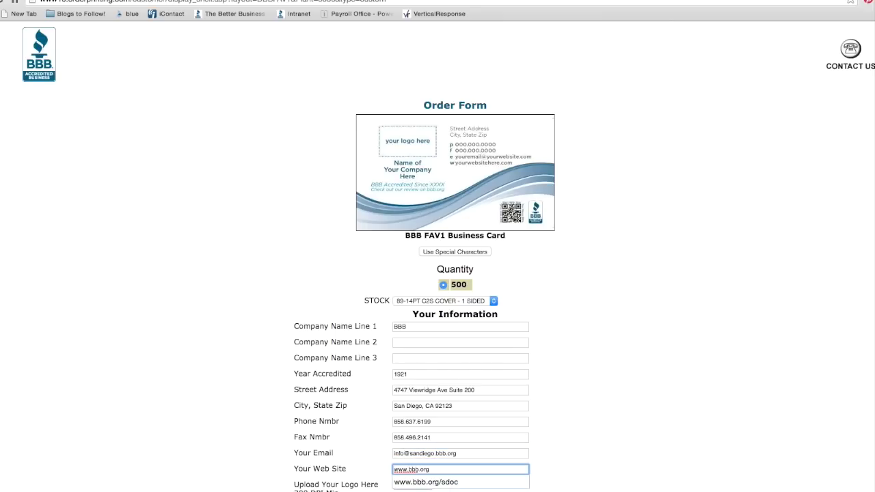
key(Down)
key(Return)
scroll(584, 368, down, 2)
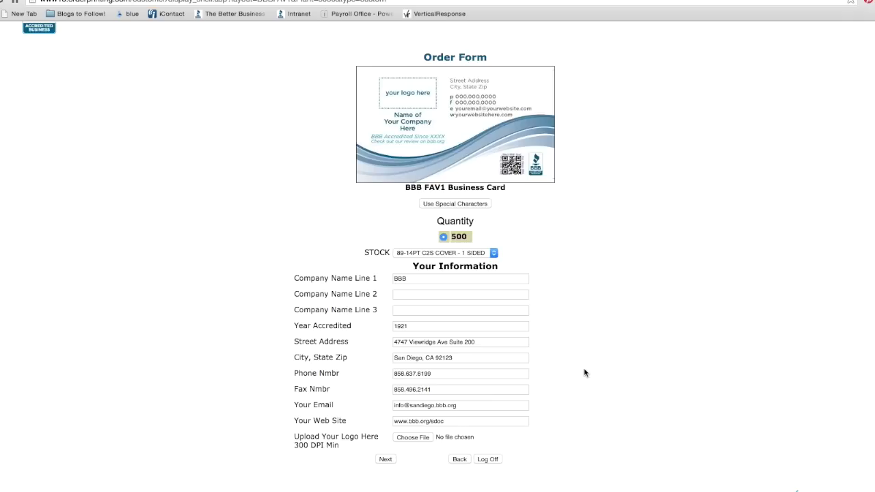
click(414, 437)
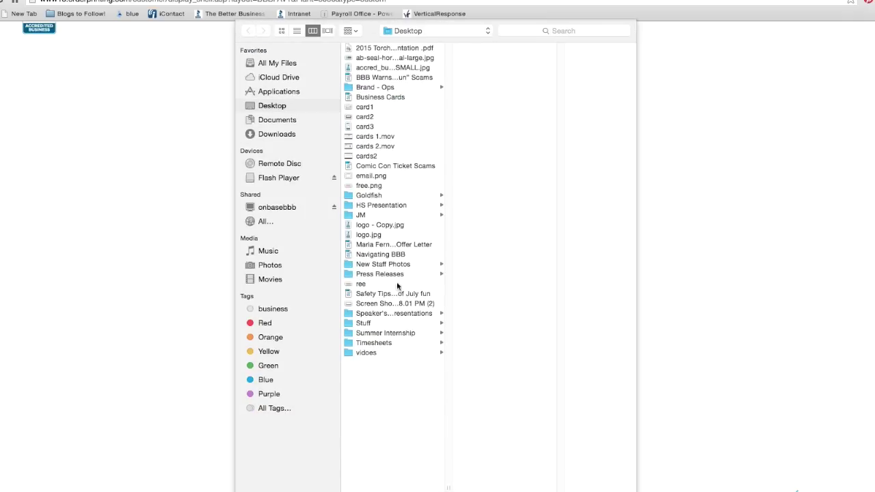
Attach logo - Copy.jpg from the Desktop and continue the order
click(392, 226)
key(Return)
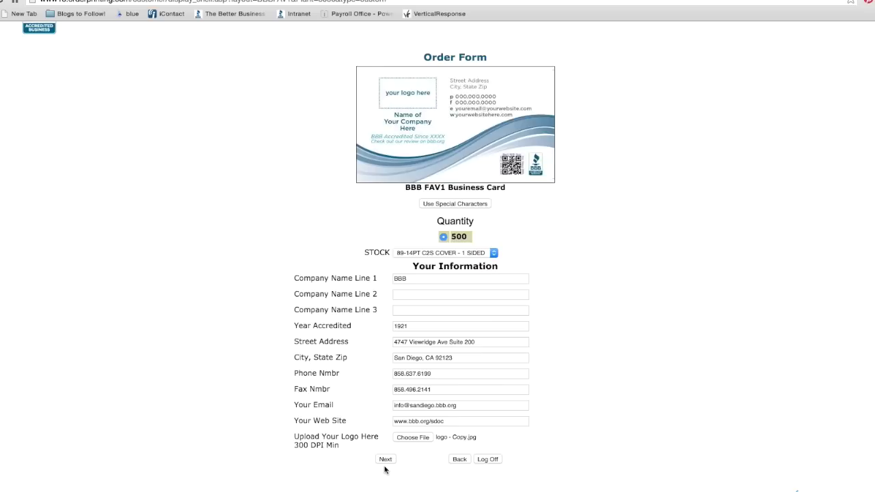
click(386, 460)
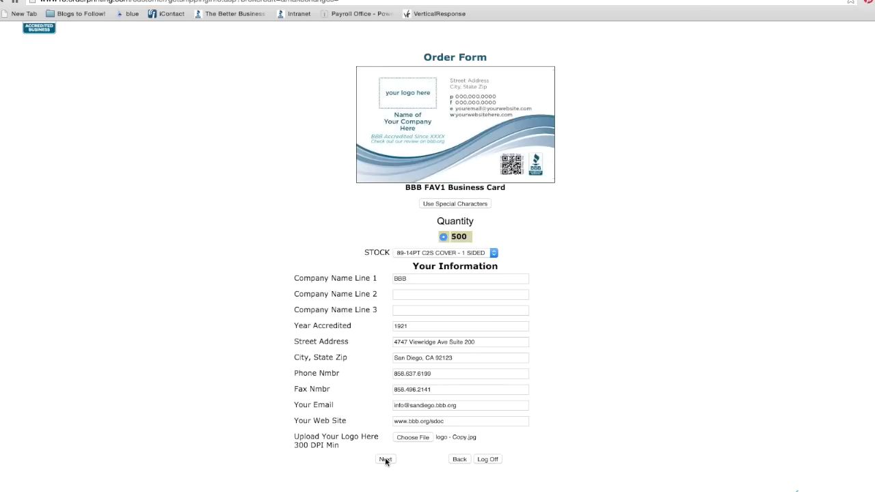
Enter BBB's shipping name, street address, city, state and zip code, then submit them
text(BBB)
key(Tab)
text(4747 Viewridge Ave. Suite 200)
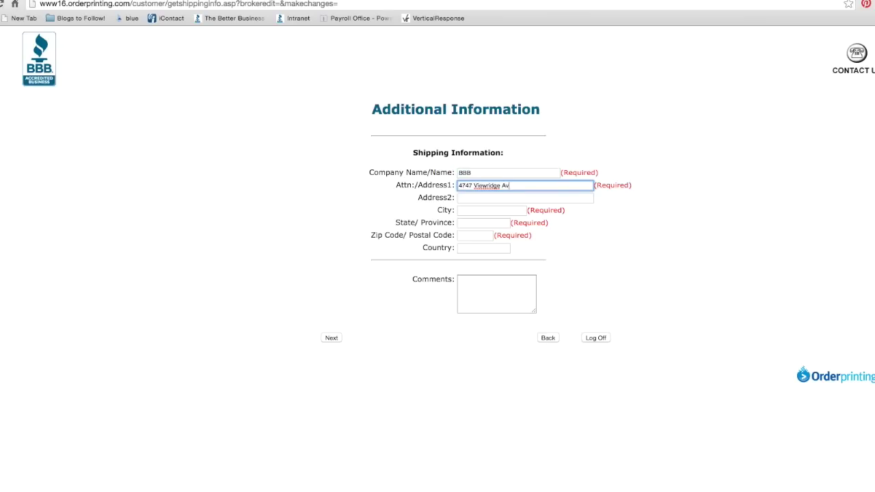
key(Tab)
key(Tab)
text(San Diego)
key(Tab)
text(CA)
key(Tab)
text(92123)
key(Tab)
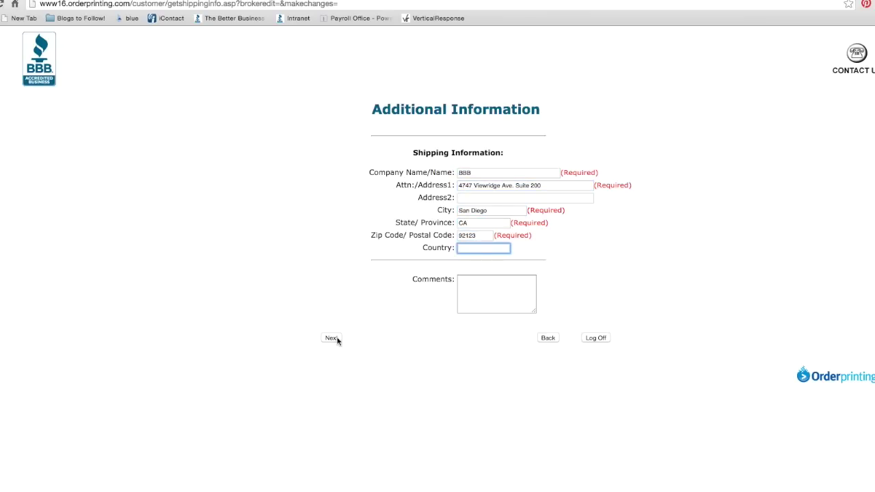
click(333, 338)
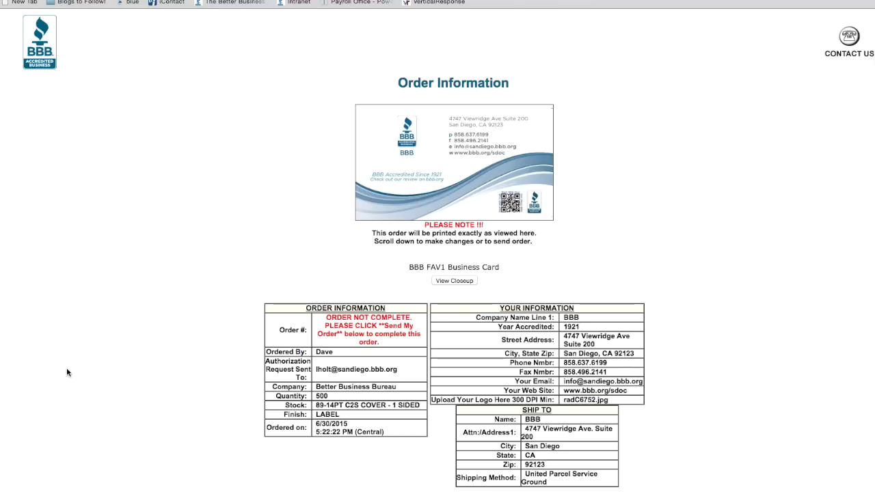
Inspect the enlarged card closeup, then return to the editable review form
click(455, 280)
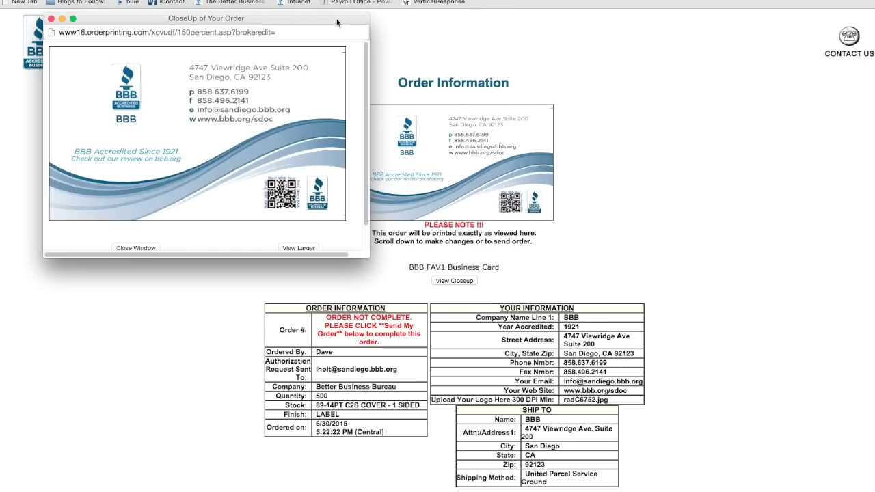
scroll(695, 318, down, 3)
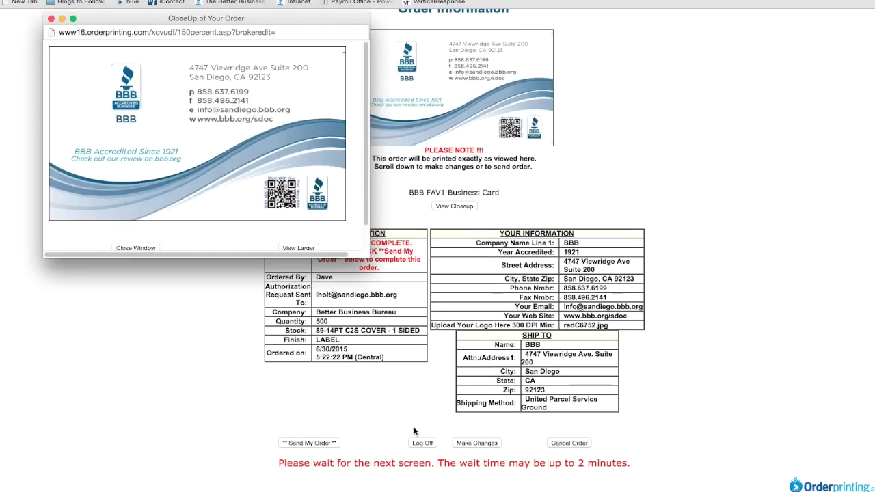
click(471, 443)
click(472, 444)
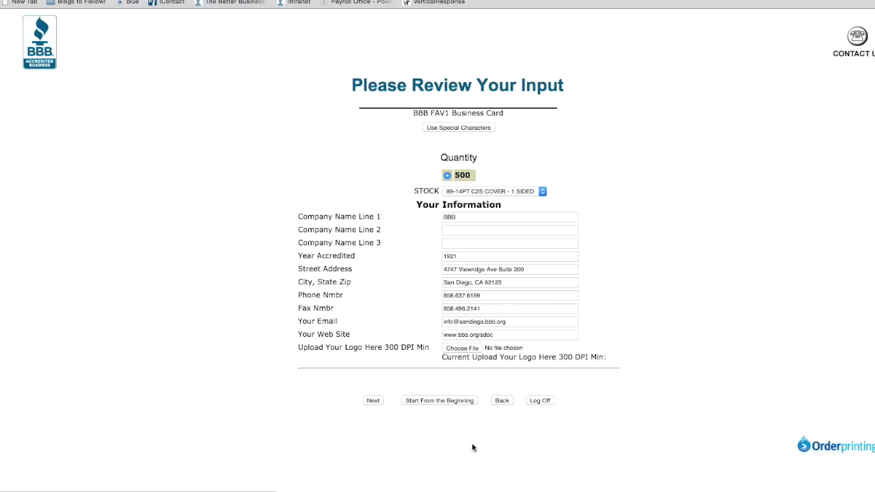
Keep the card details unchanged and resubmit the existing shipping information
scroll(690, 341, down, 5)
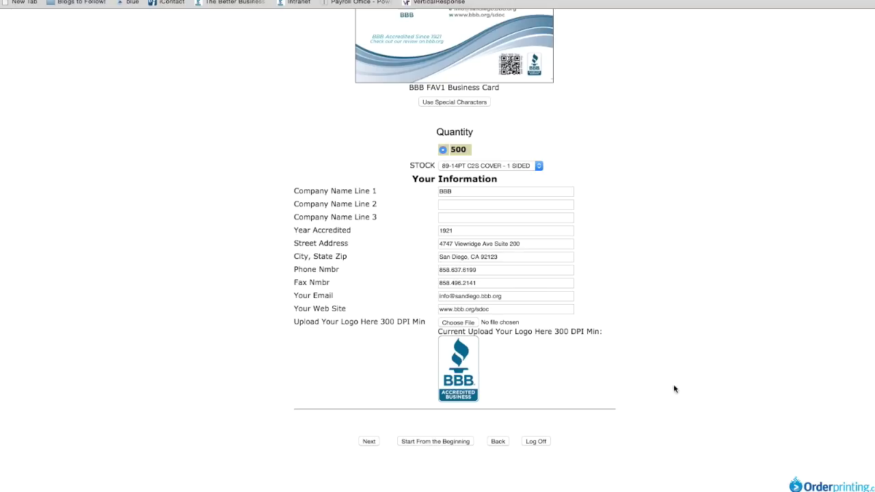
click(369, 442)
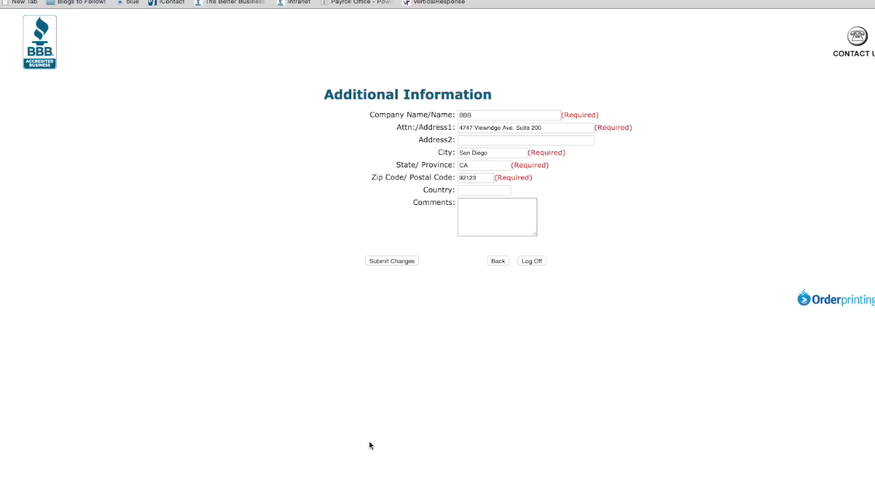
click(404, 263)
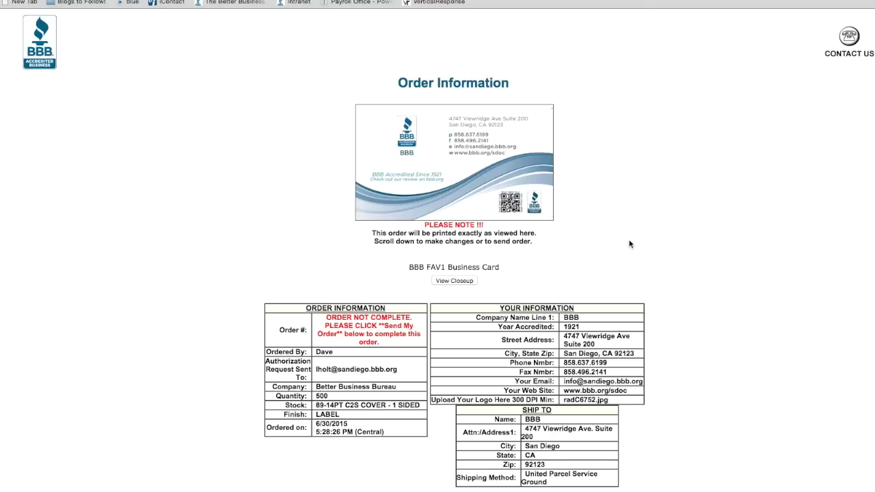
Scroll down to the order summary: 500 FAV1 cards shipped via UPS Ground
scroll(764, 271, down, 3)
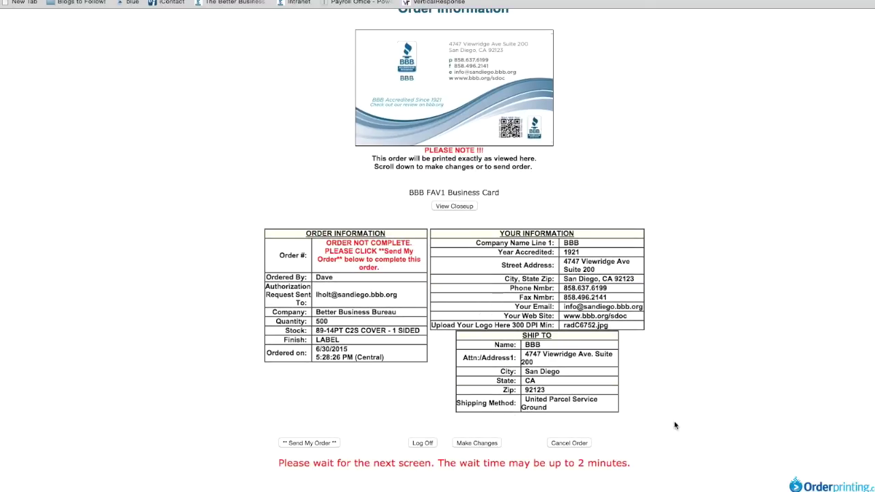